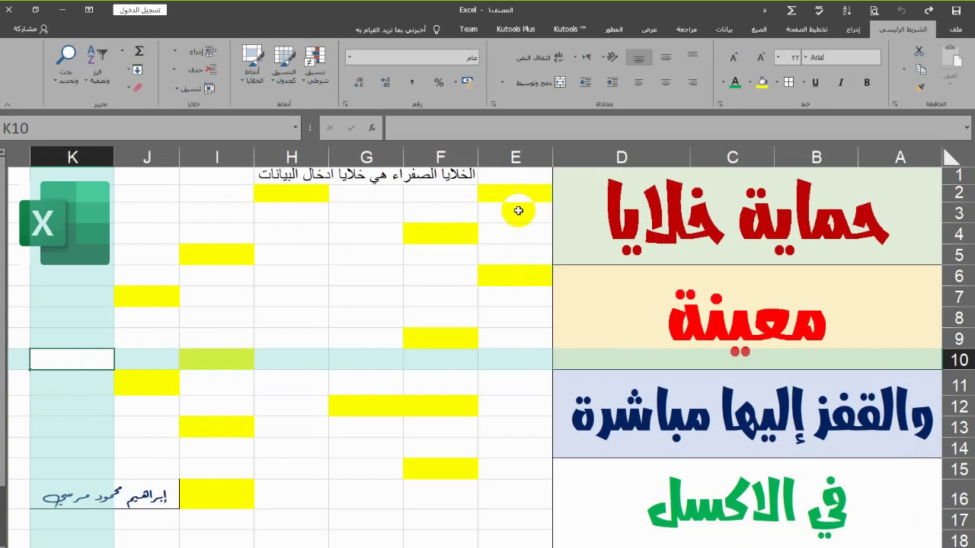
Select the yellow cells E2, F4, H2 and E6 in turn
{"action": "left_click", "coordinate": [513, 196]}
{"action": "left_click", "coordinate": [450, 231]}
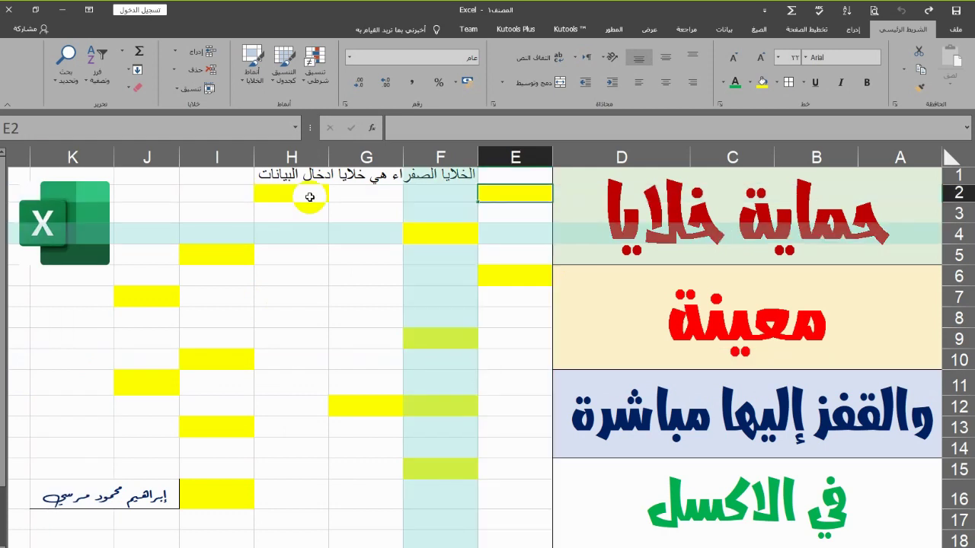
{"action": "left_click", "coordinate": [306, 194]}
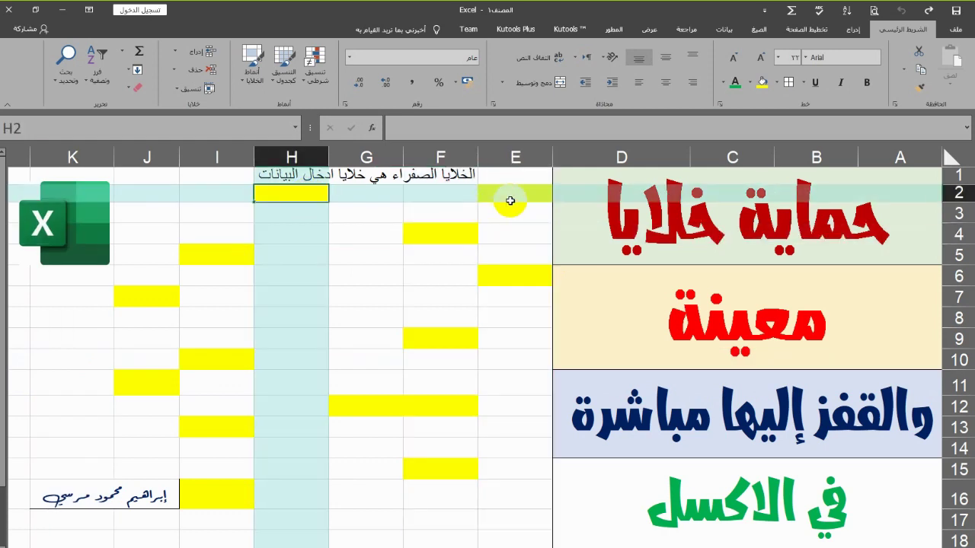
{"action": "left_click", "coordinate": [510, 272]}
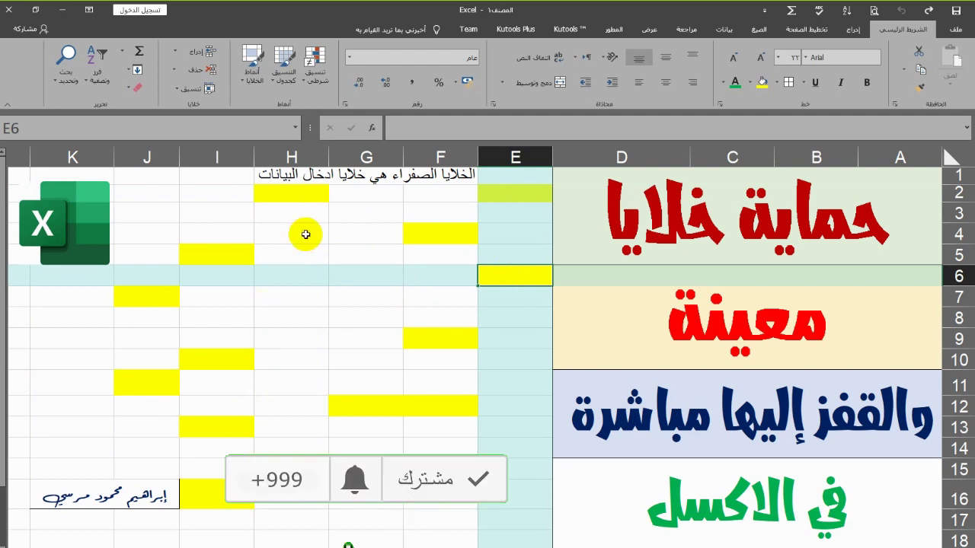
Step from E2 through F2, G2 and I2 with Tab, then Enter moves on to K10
{"action": "left_click", "coordinate": [505, 197]}
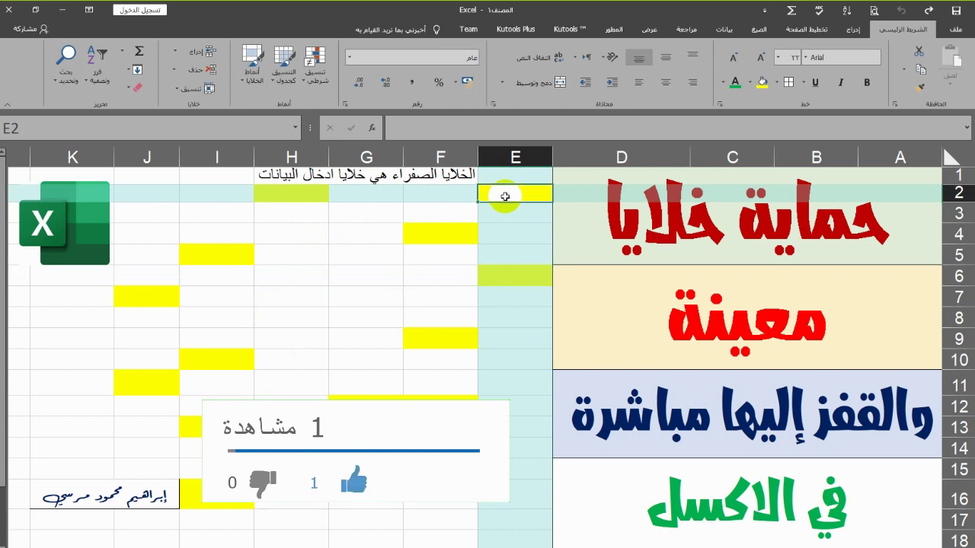
{"action": "key", "text": "Tab"}
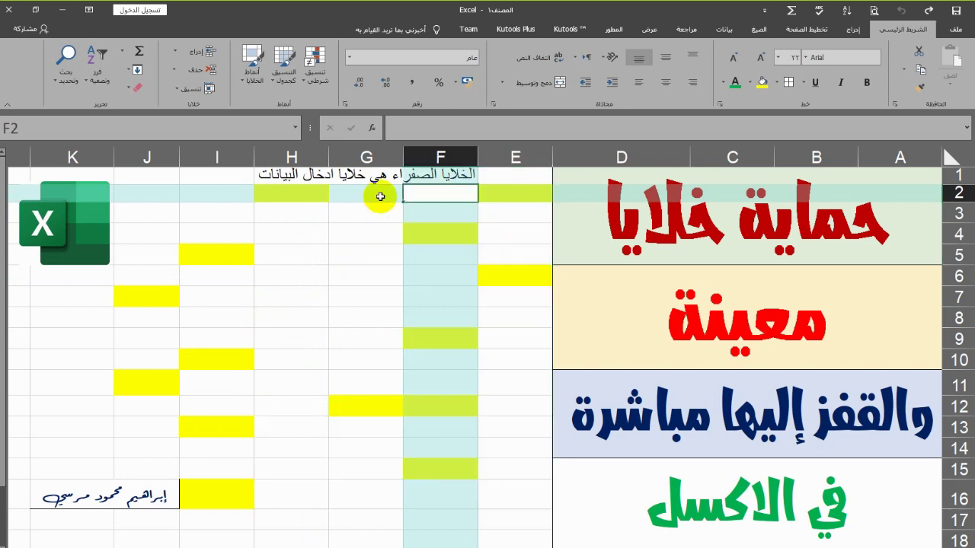
{"action": "key", "text": "Tab"}
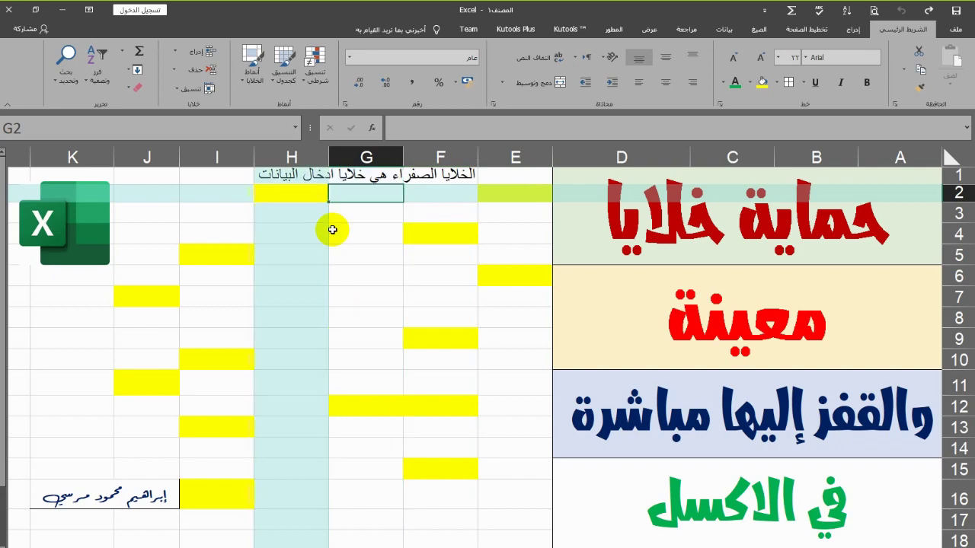
{"action": "key", "text": "Tab"}
{"action": "key", "text": "Tab"}
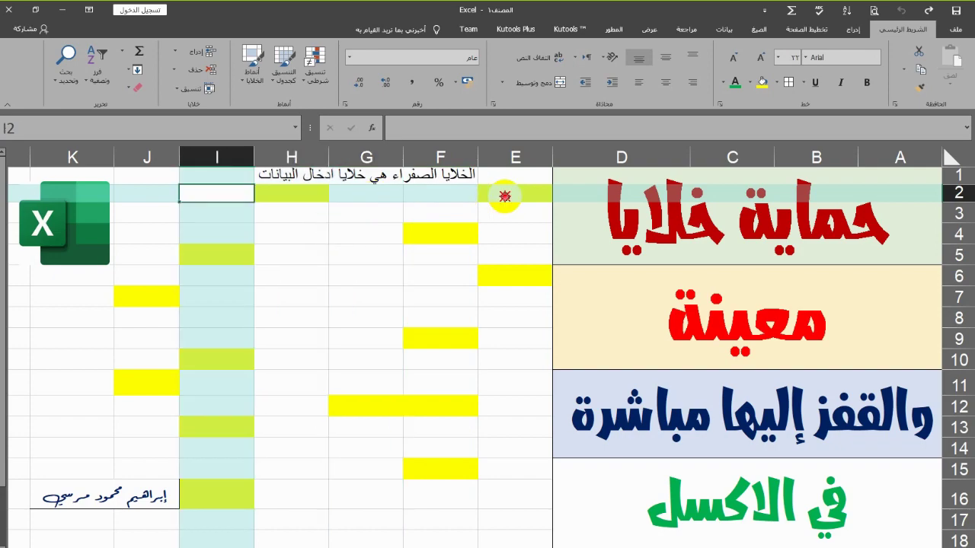
{"action": "key", "text": "Return"}
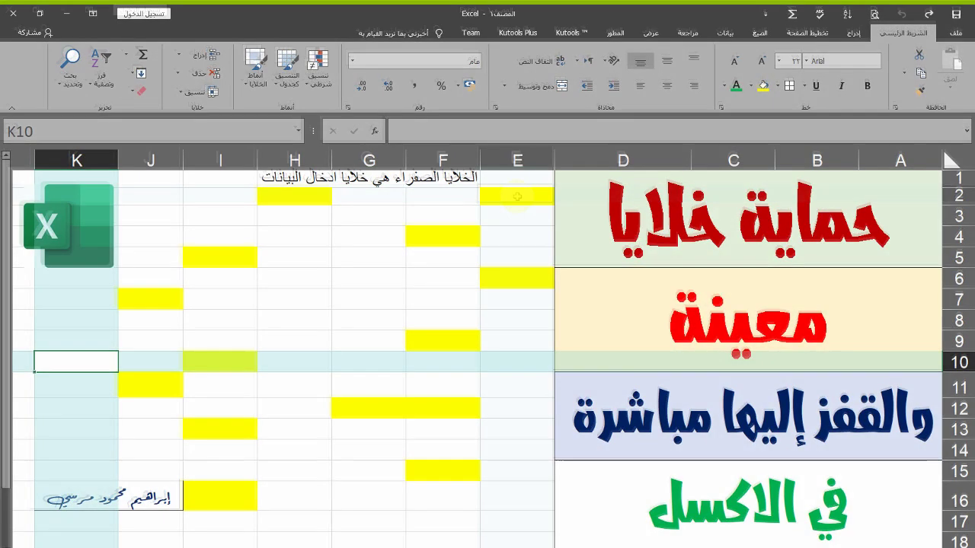
Select yellow cells E2, H2, F4, I5, E6, J7 and F9, then cells G6 and G7
{"action": "left_click", "coordinate": [517, 196]}
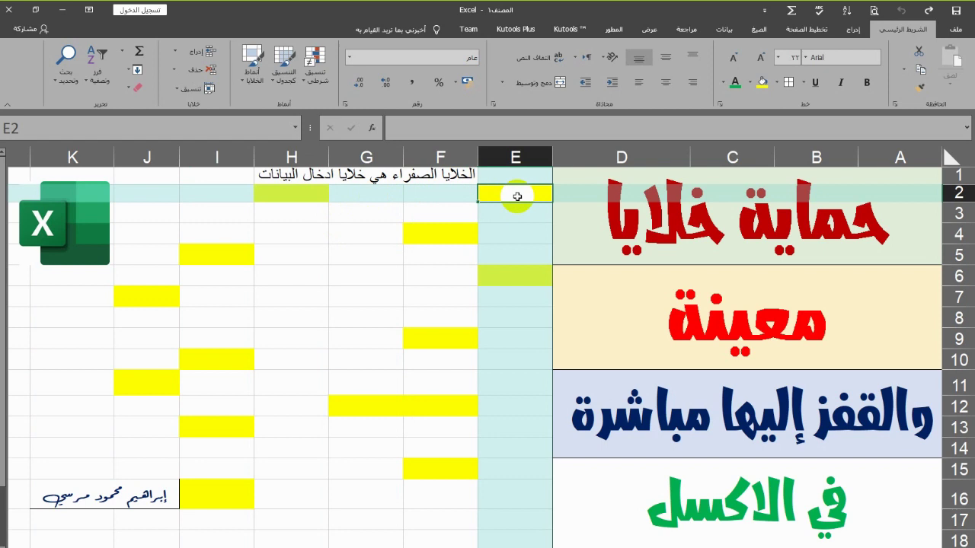
{"action": "left_click", "coordinate": [313, 192]}
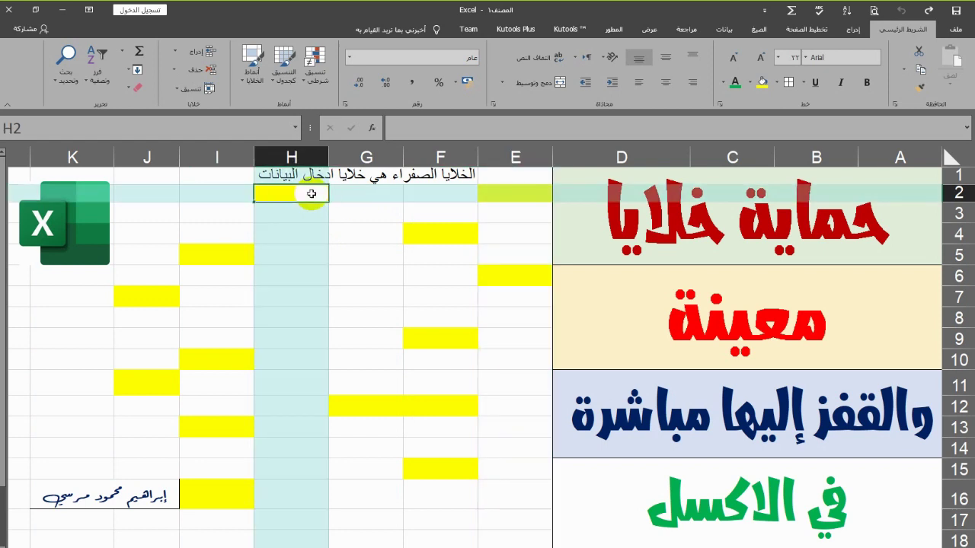
{"action": "left_click", "coordinate": [447, 232]}
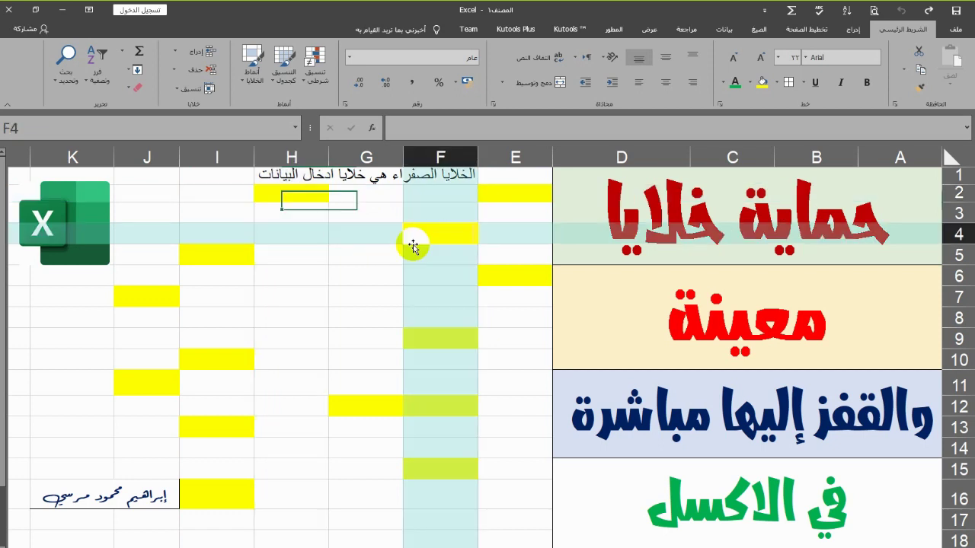
{"action": "left_click", "coordinate": [255, 250]}
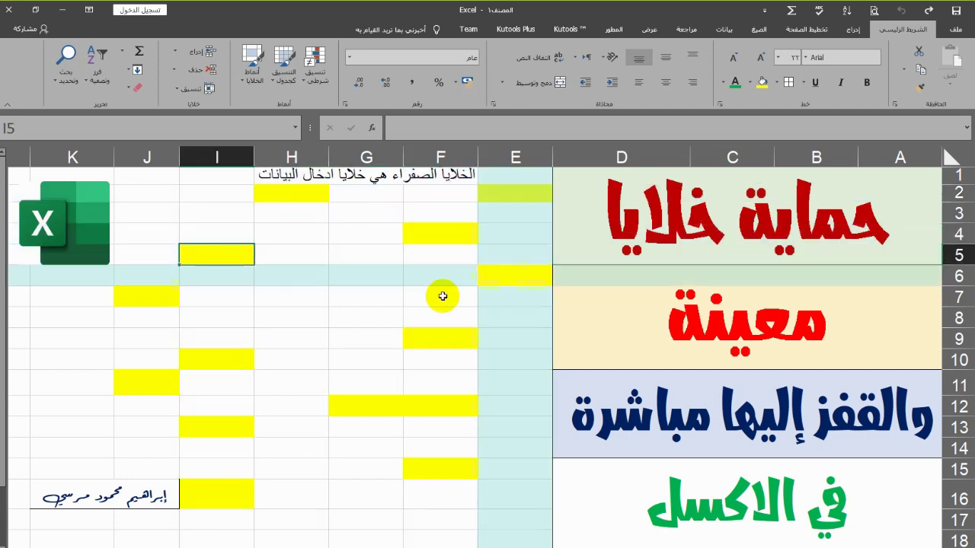
{"action": "key", "text": "Tab"}
{"action": "left_click", "coordinate": [152, 298]}
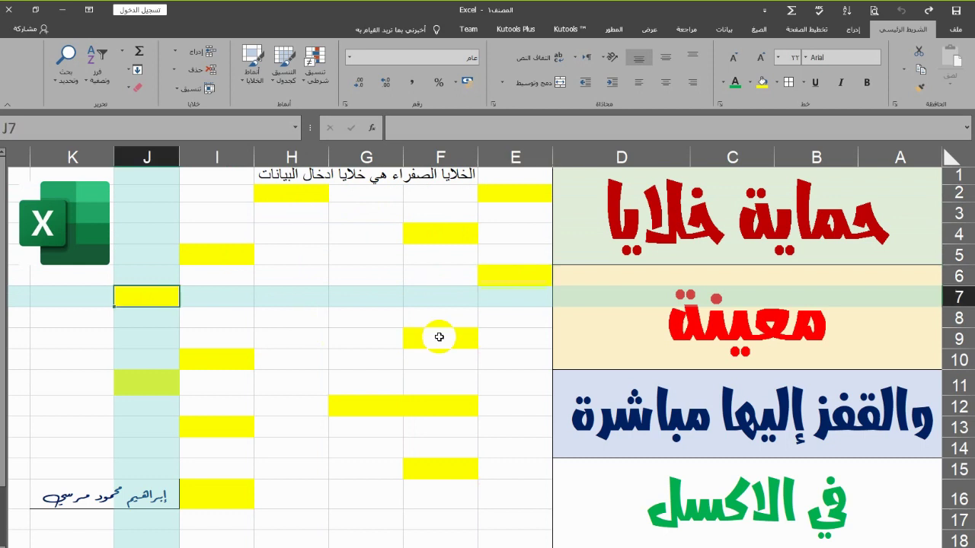
{"action": "left_click", "coordinate": [439, 337]}
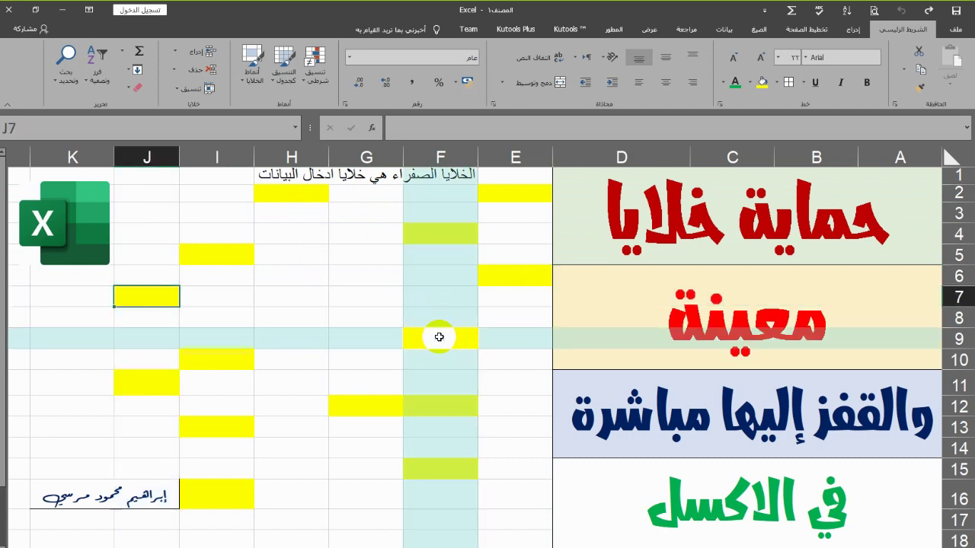
{"action": "left_click", "coordinate": [376, 280]}
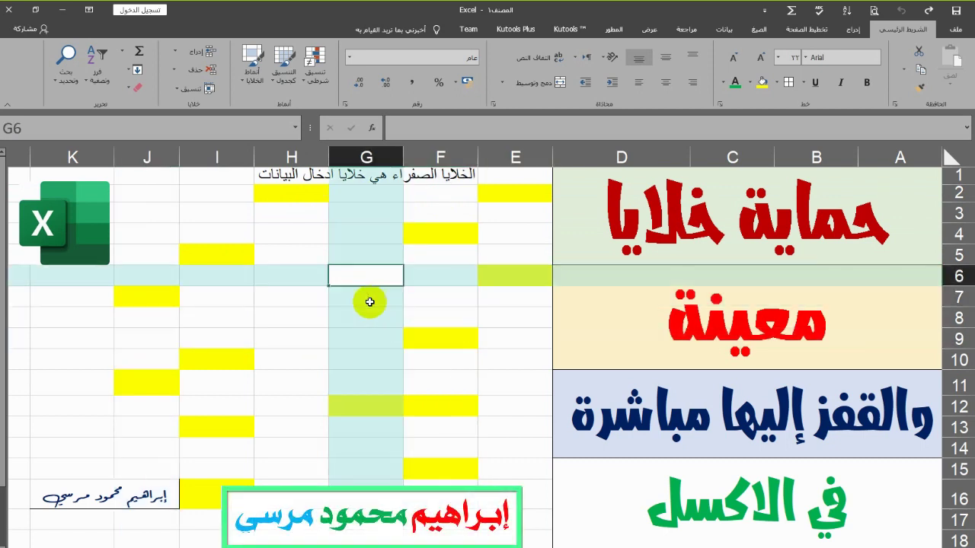
{"action": "left_click", "coordinate": [374, 296]}
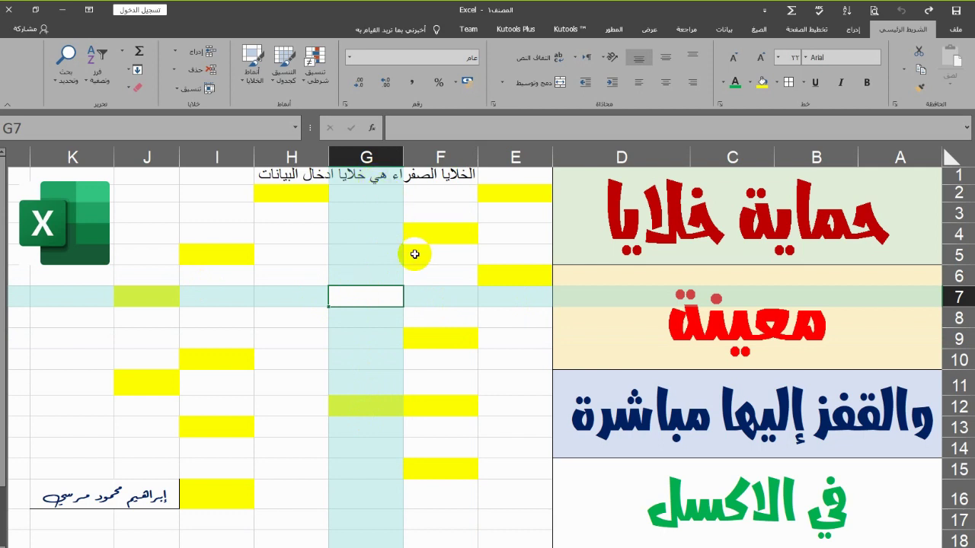
Multi-select yellow cells E2, H2, F4, E6, I5 and J7, then clear the selection
{"action": "left_click", "coordinate": [507, 196]}
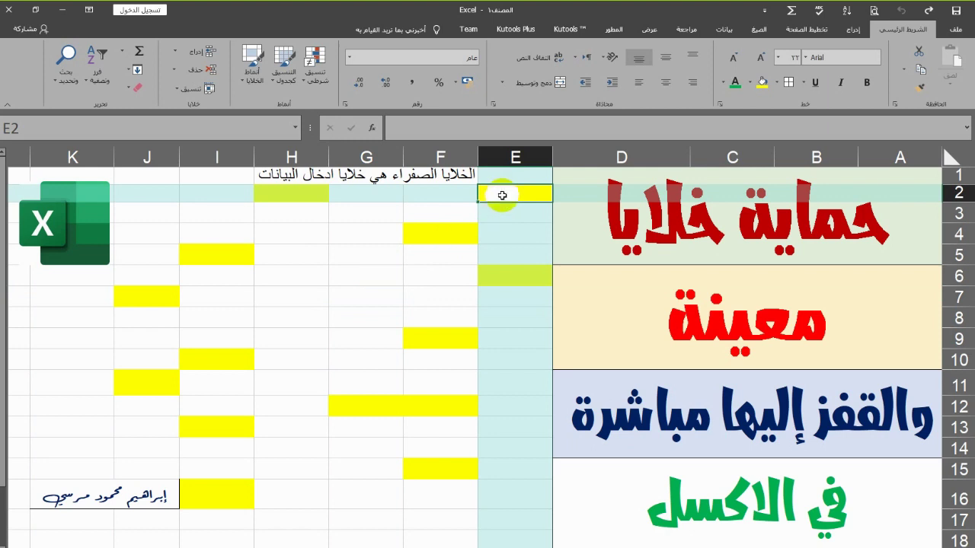
{"action": "left_click", "coordinate": [316, 194], "text": "ctrl"}
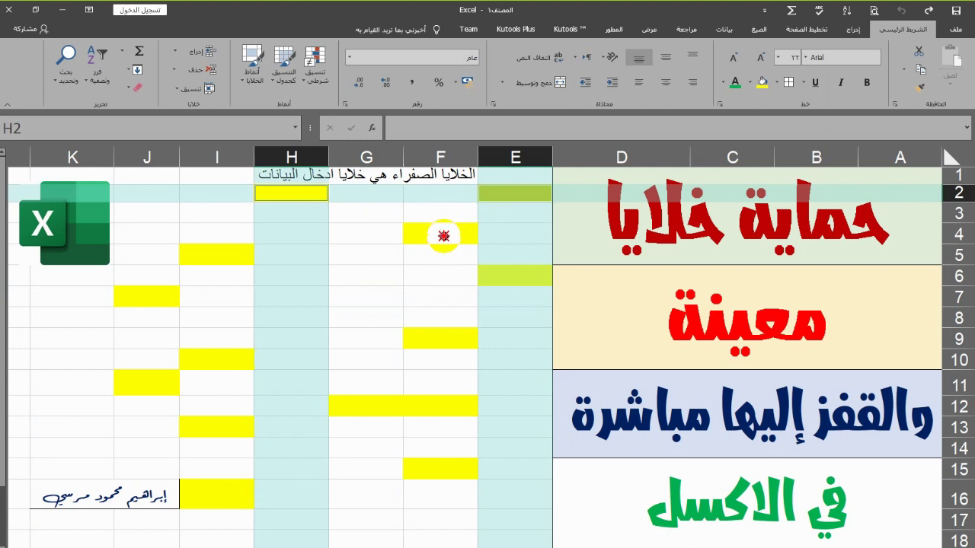
{"action": "left_click", "coordinate": [505, 266], "text": "ctrl"}
{"action": "left_click", "coordinate": [200, 257], "text": "ctrl"}
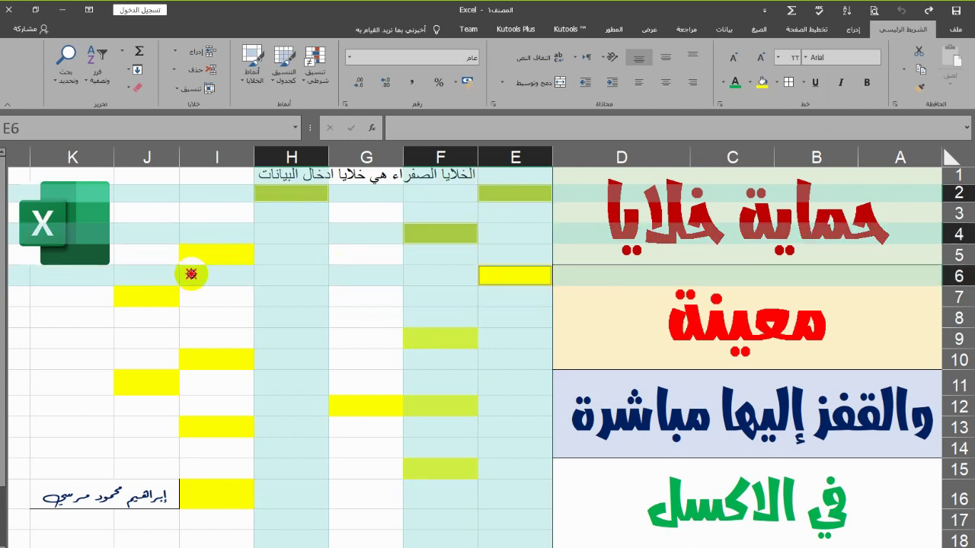
{"action": "left_click", "coordinate": [160, 295], "text": "ctrl"}
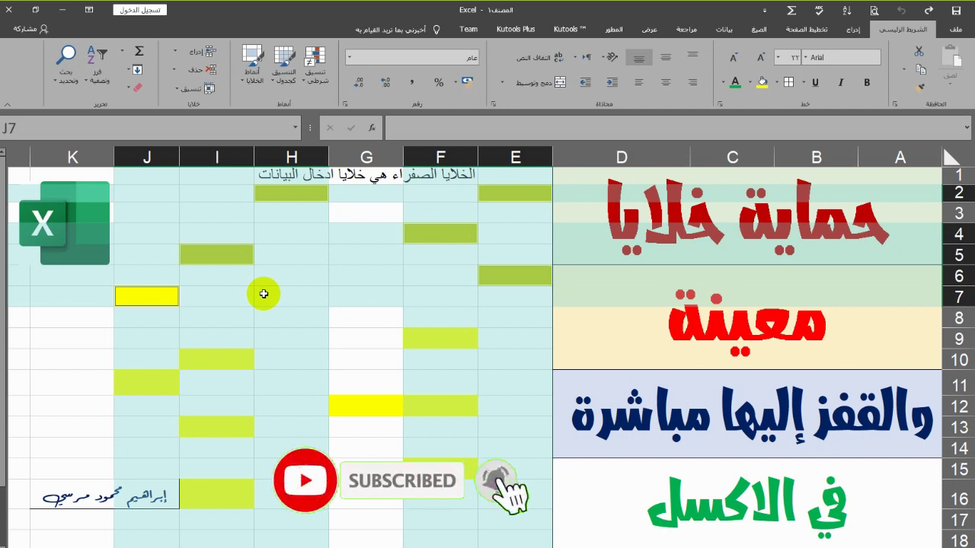
{"action": "left_click", "coordinate": [264, 293]}
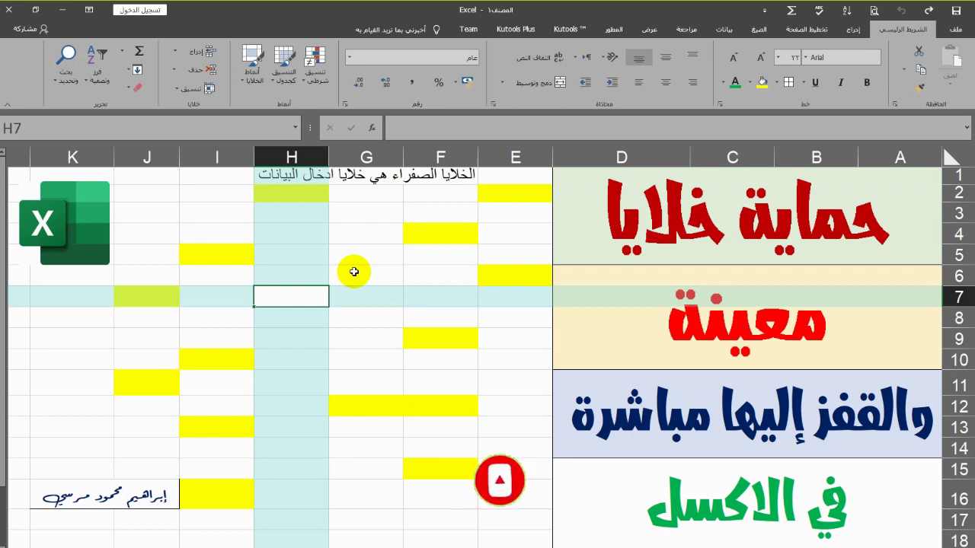
Open Find with Options expanded and set Format to Choose Format From Cell
{"action": "left_click", "coordinate": [67, 82]}
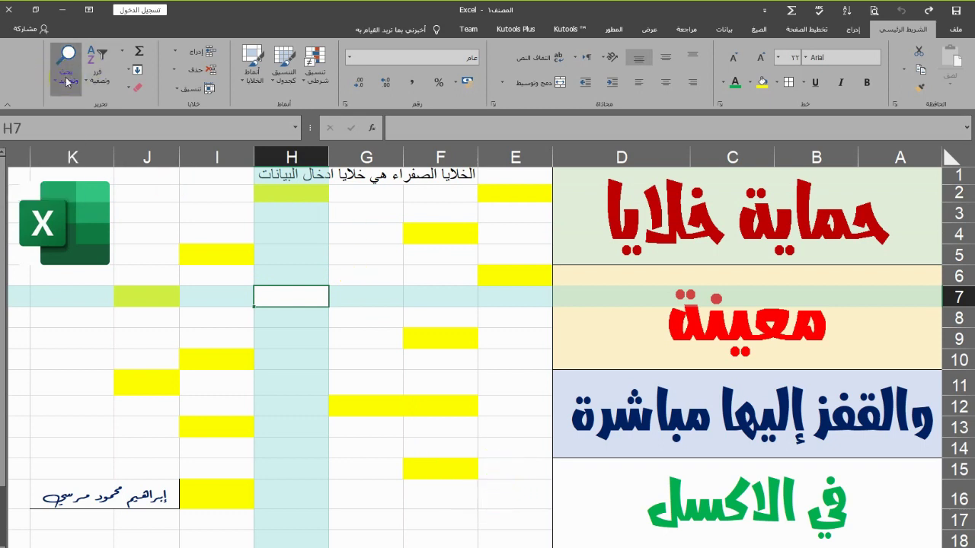
{"action": "left_click", "coordinate": [66, 122]}
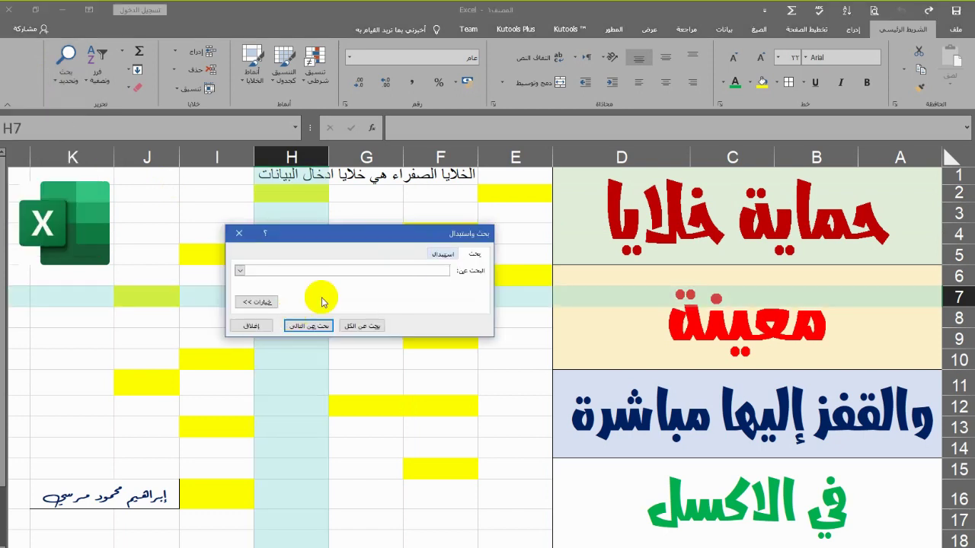
{"action": "left_click", "coordinate": [255, 304]}
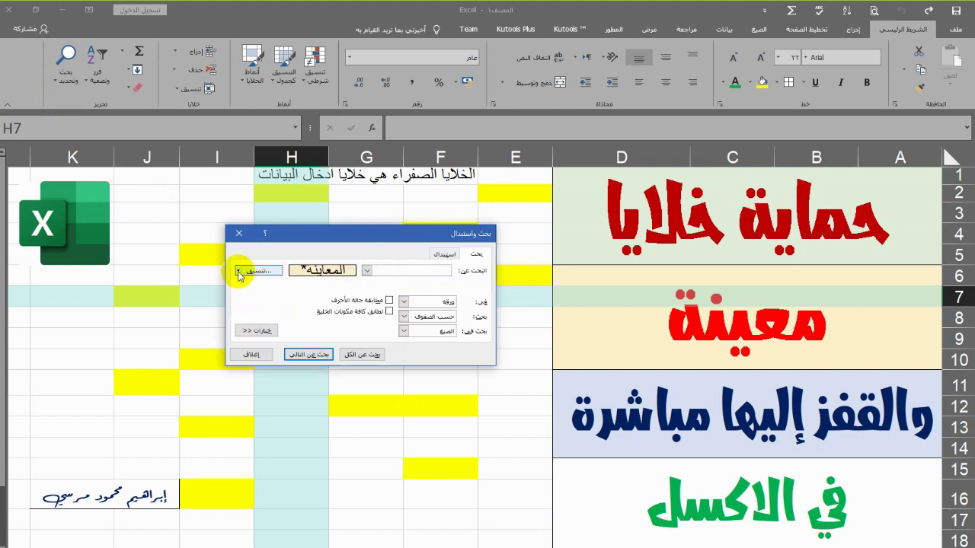
{"action": "left_click", "coordinate": [238, 272]}
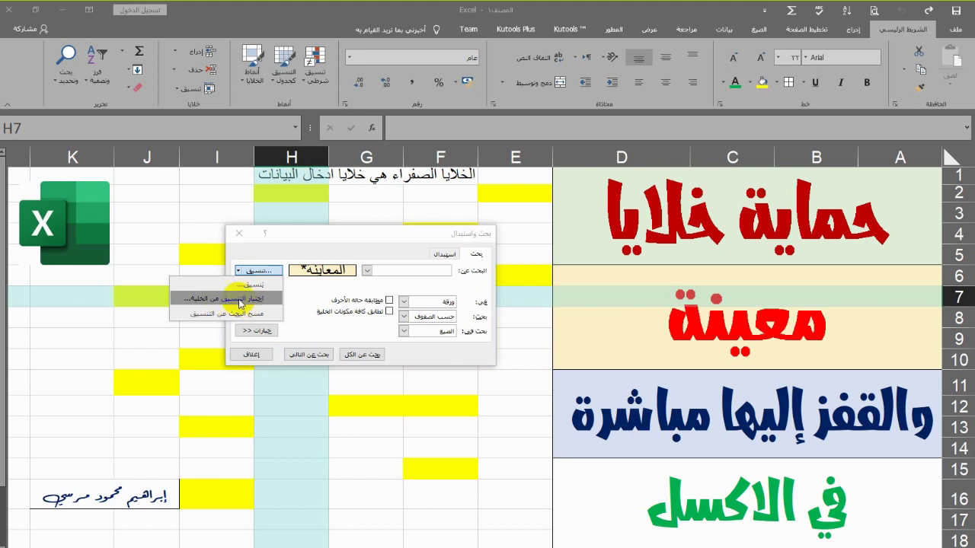
{"action": "left_click", "coordinate": [236, 299]}
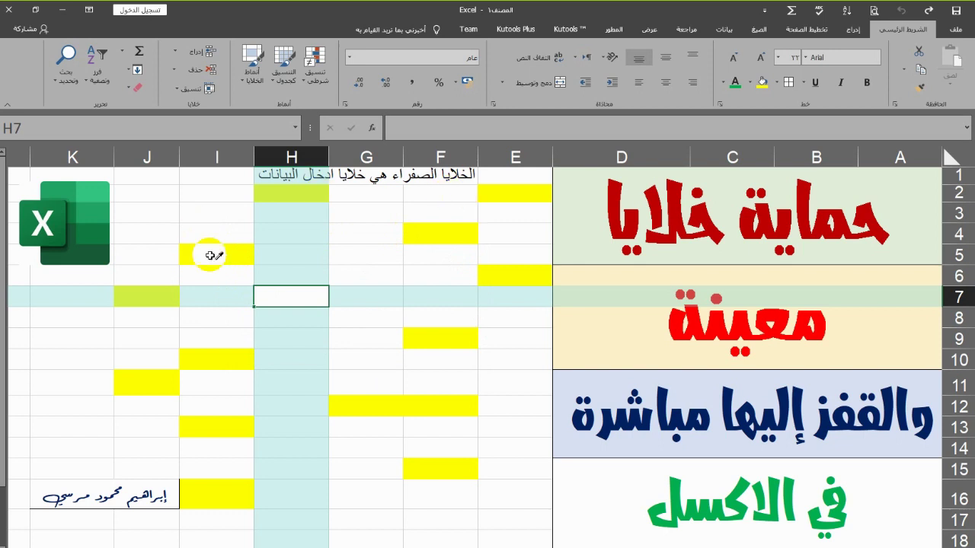
Pick yellow cell I5's fill as the Find dialog's search format
{"action": "left_click", "coordinate": [213, 252]}
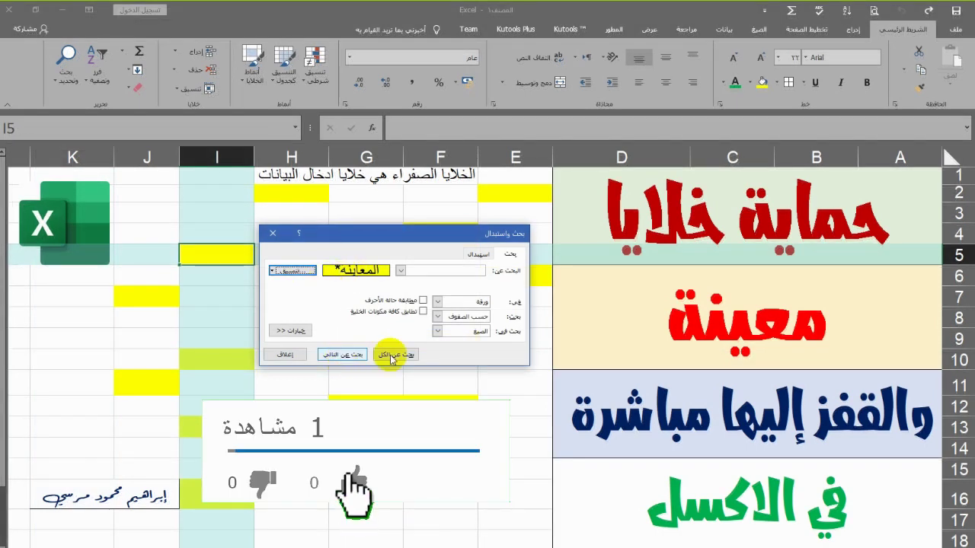
Find all 14 yellow-filled cells, select every result and close the dialog
{"action": "left_click", "coordinate": [391, 357]}
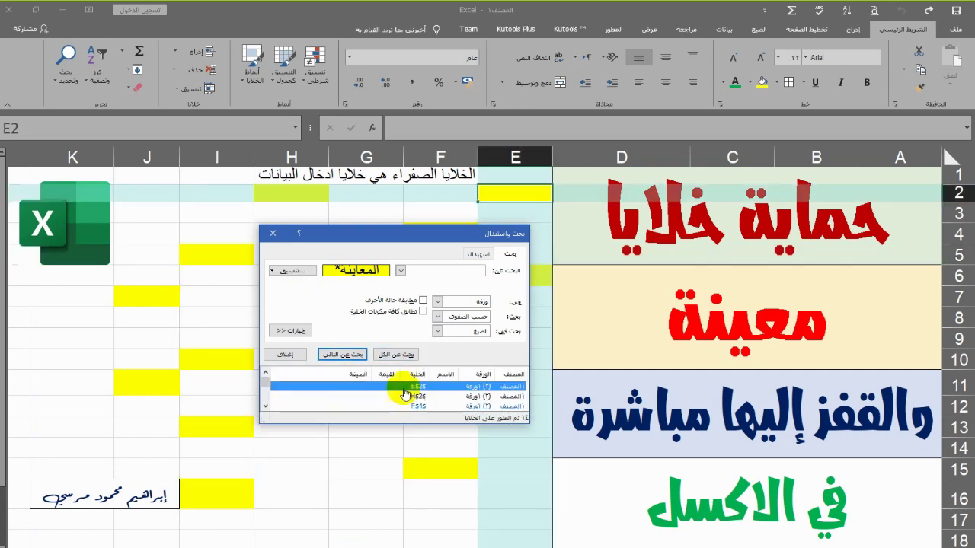
{"action": "left_click_drag", "start_coordinate": [401, 425], "coordinate": [404, 494]}
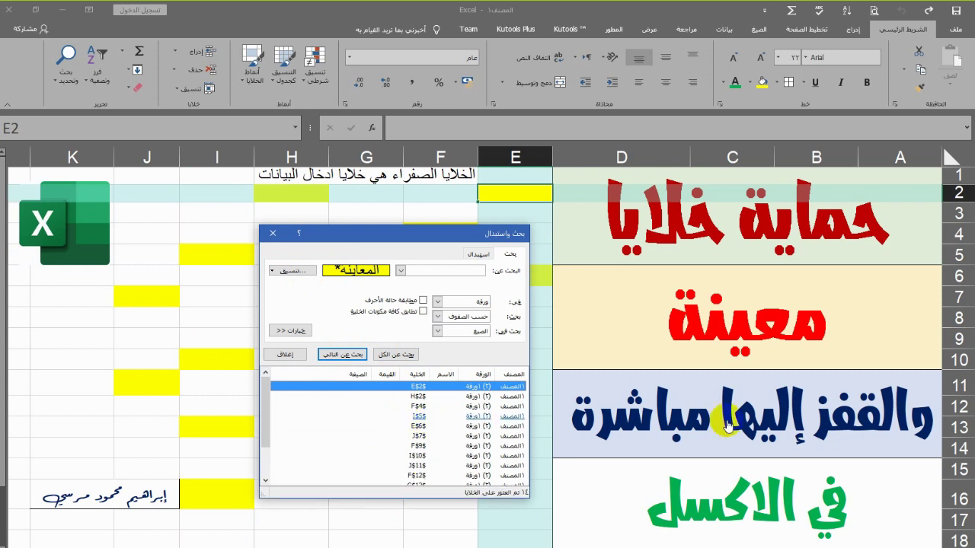
{"action": "key", "text": "ctrl+a"}
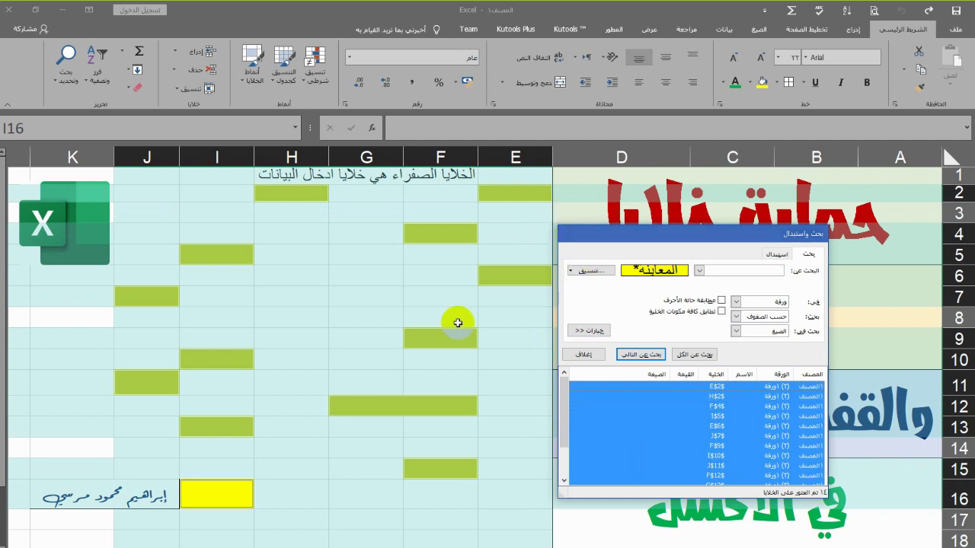
{"action": "key", "text": "Escape"}
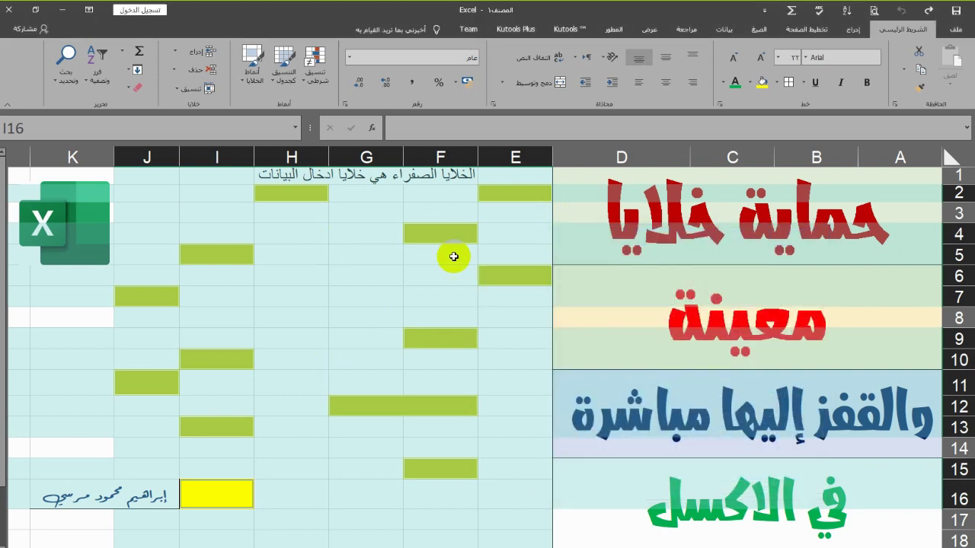
Turn off Locked on the Format Cells Protection tab for the 14 selected yellow cells
{"action": "right_click", "coordinate": [501, 201]}
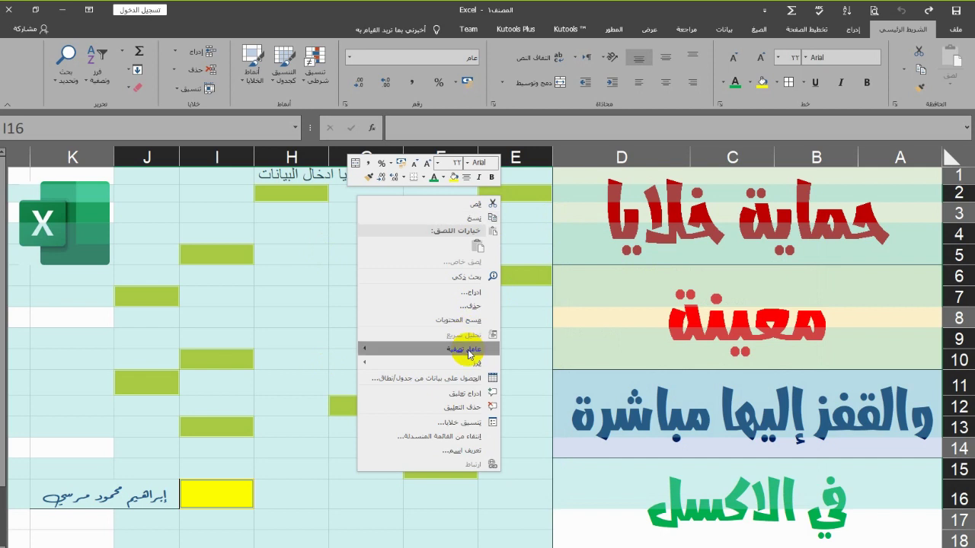
{"action": "mouse_move", "coordinate": [469, 340]}
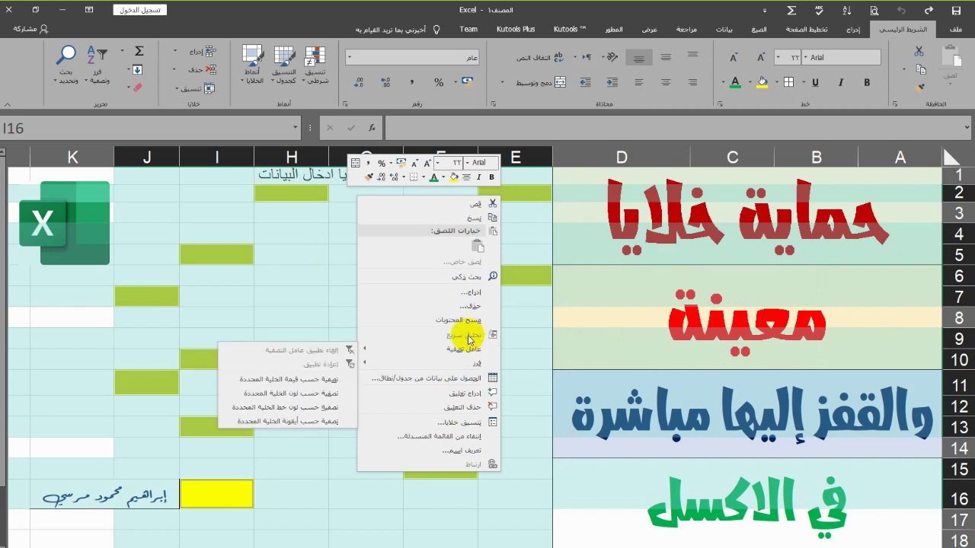
{"action": "left_click", "coordinate": [469, 421]}
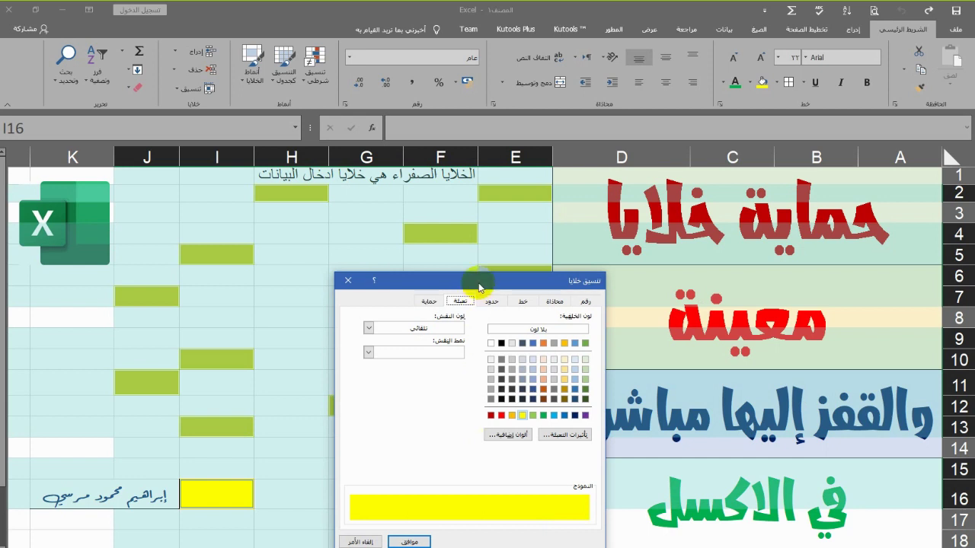
{"action": "left_click_drag", "start_coordinate": [472, 286], "coordinate": [441, 206]}
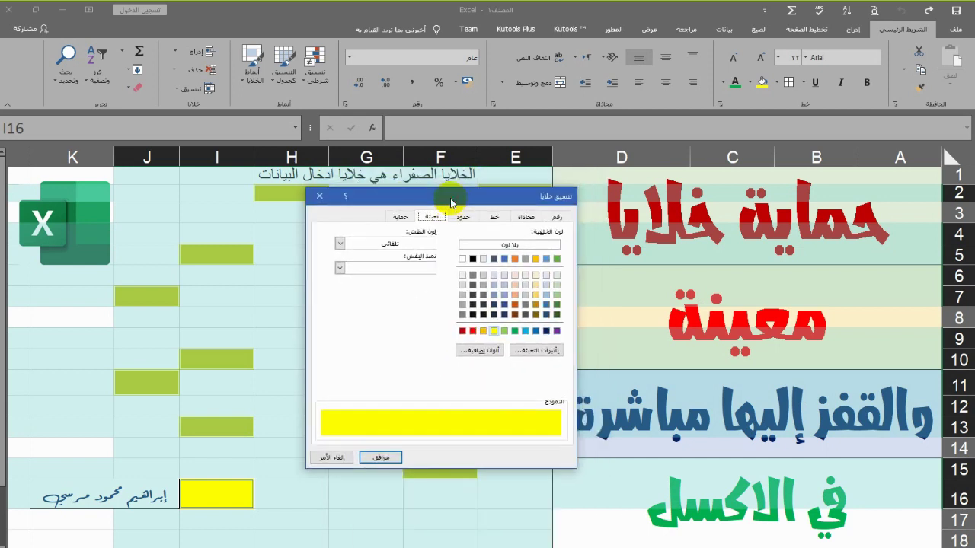
{"action": "left_click", "coordinate": [398, 218]}
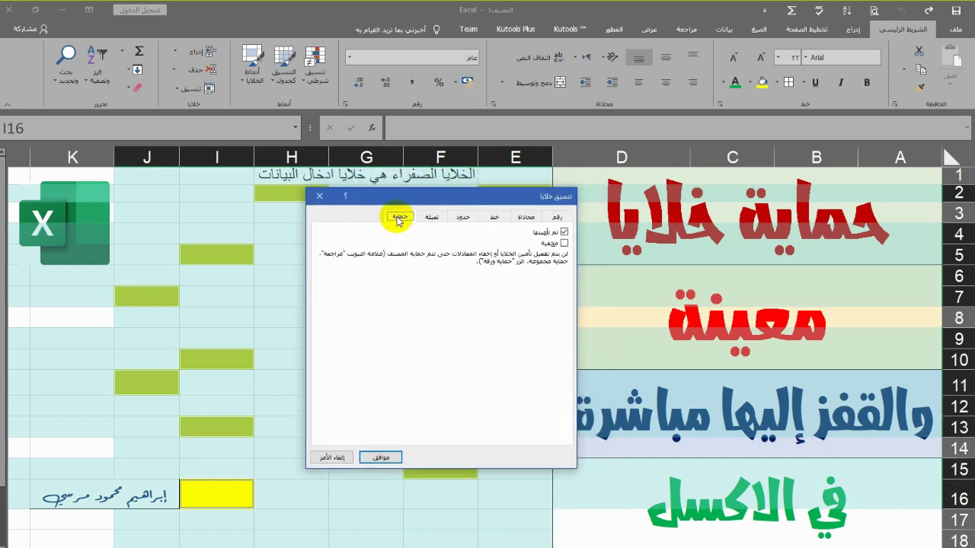
{"action": "left_click", "coordinate": [563, 233]}
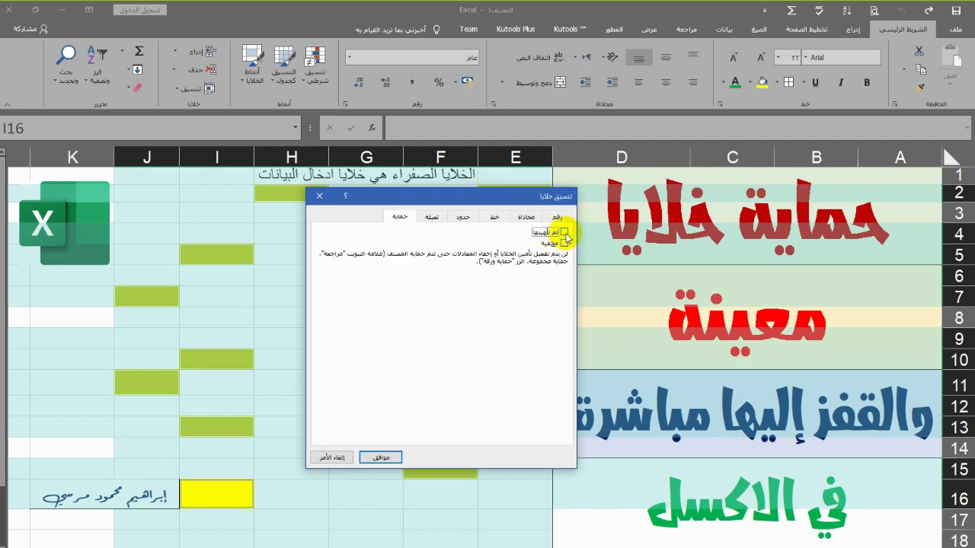
{"action": "left_click", "coordinate": [381, 456]}
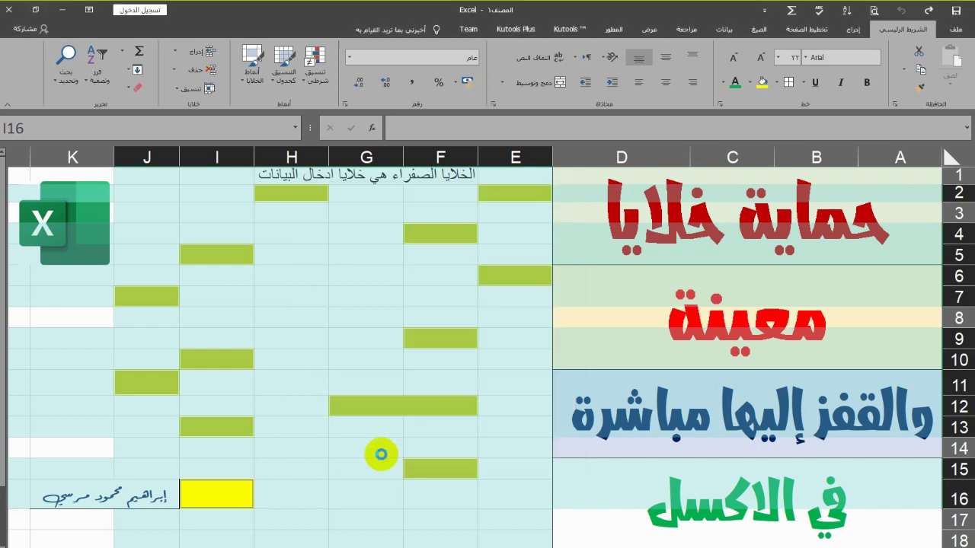
Deselect the cells and apply Protect Sheet with a password entered and confirmed
{"action": "left_click", "coordinate": [375, 285]}
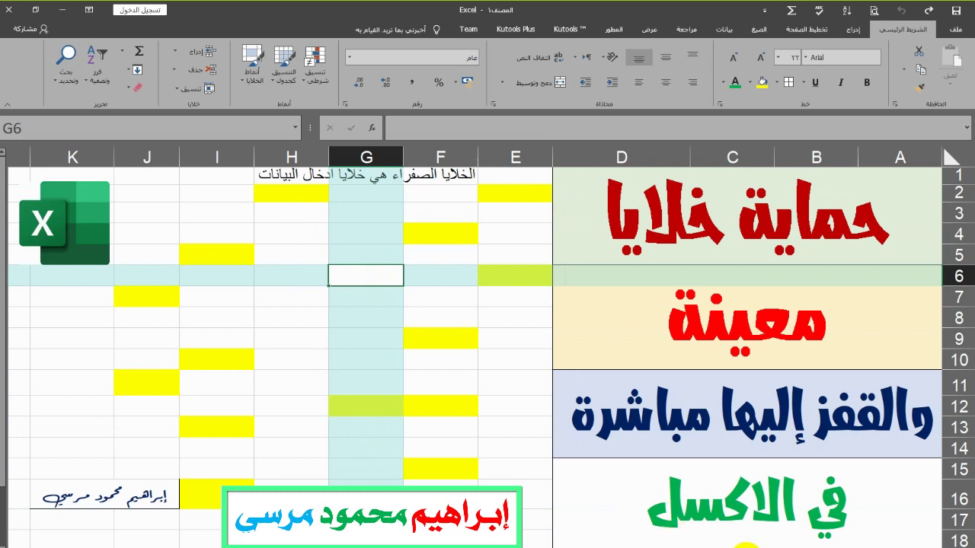
{"action": "right_click", "coordinate": [747, 545]}
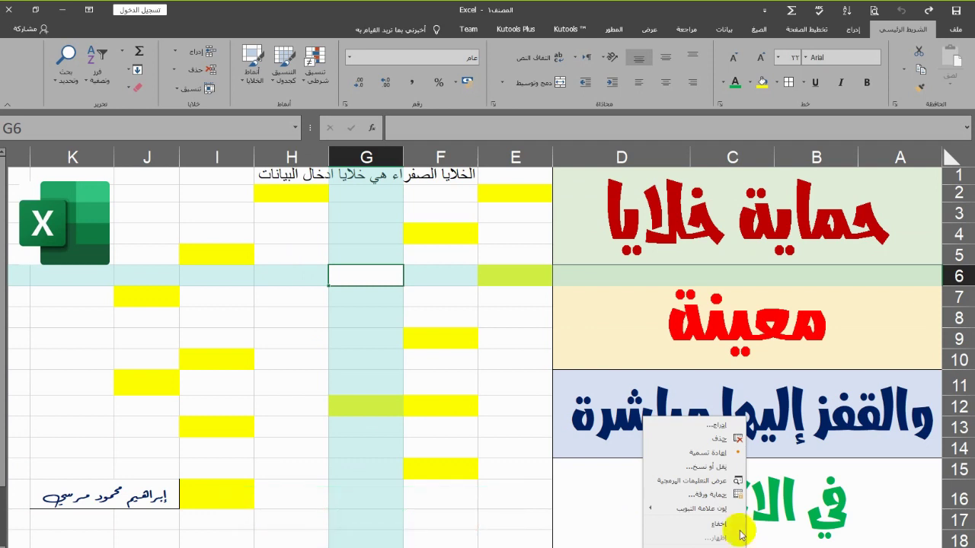
{"action": "left_click", "coordinate": [684, 494]}
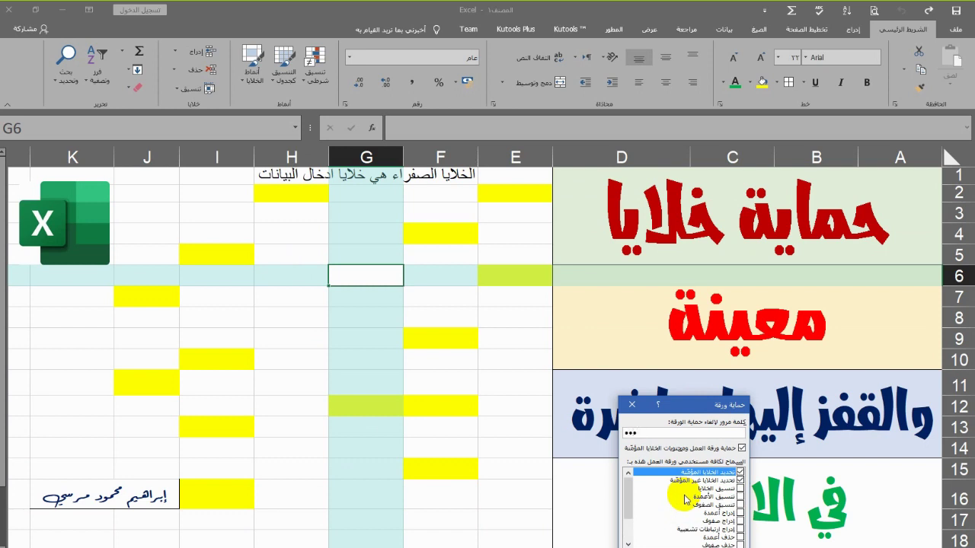
{"action": "key", "text": "Return"}
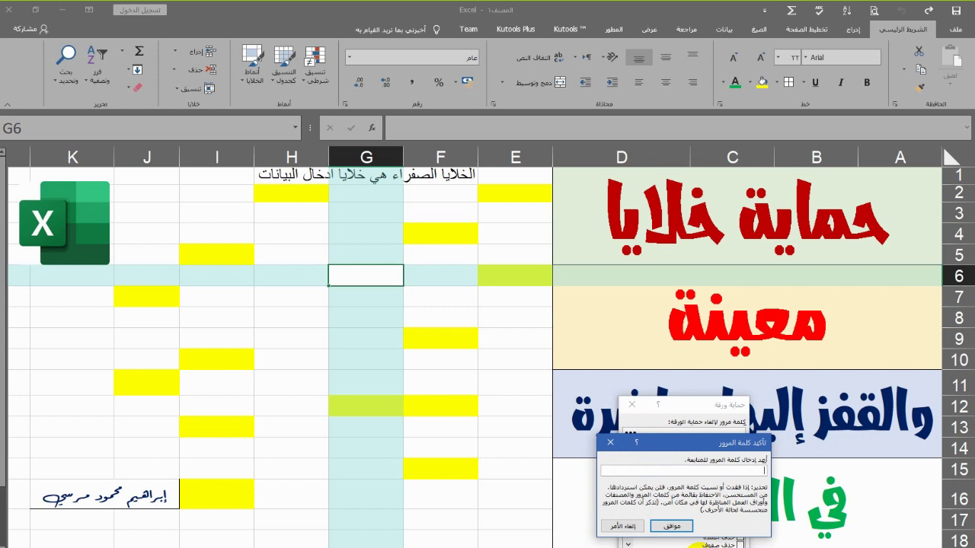
{"action": "type", "text": "123"}
{"action": "left_click", "coordinate": [686, 526]}
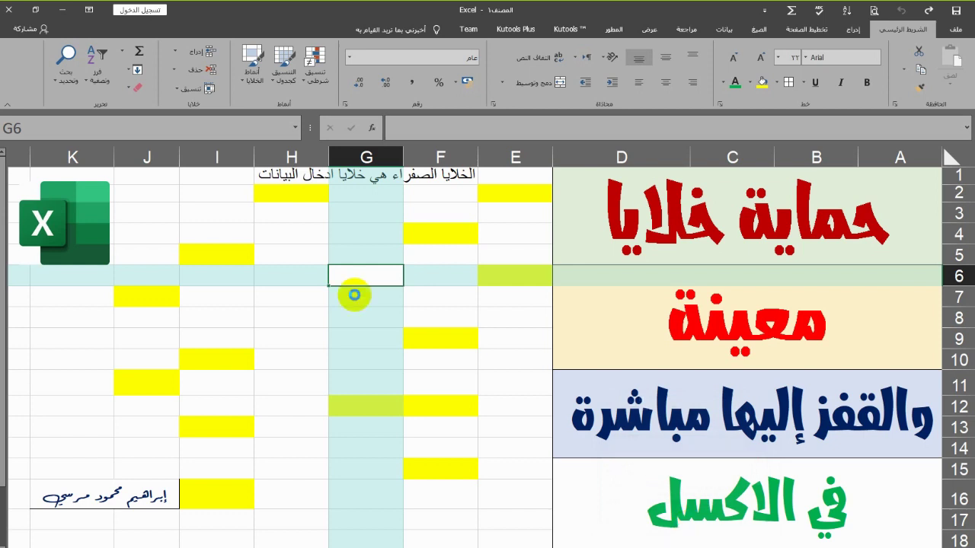
Enter 12 in yellow cell E2
{"action": "left_click", "coordinate": [514, 197]}
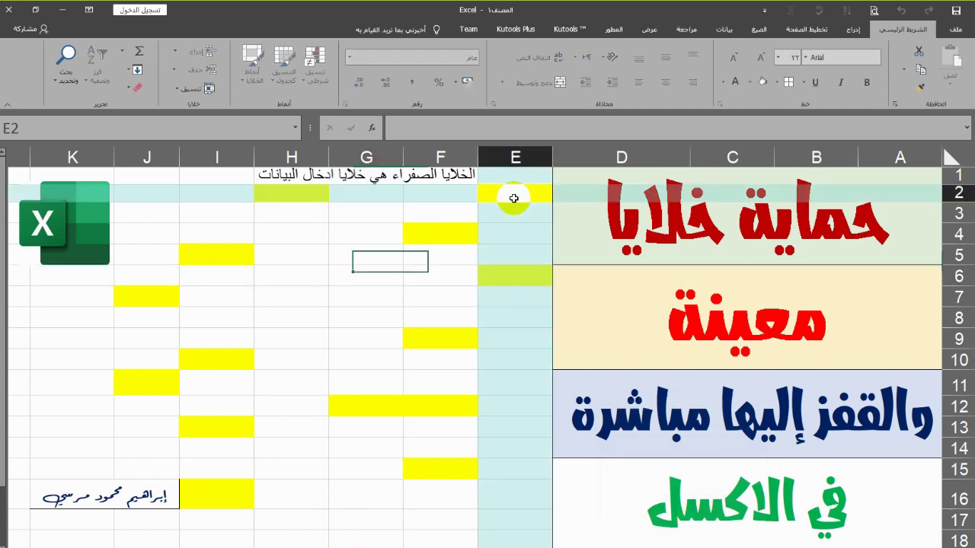
{"action": "double_click", "coordinate": [514, 198]}
{"action": "type", "text": "12"}
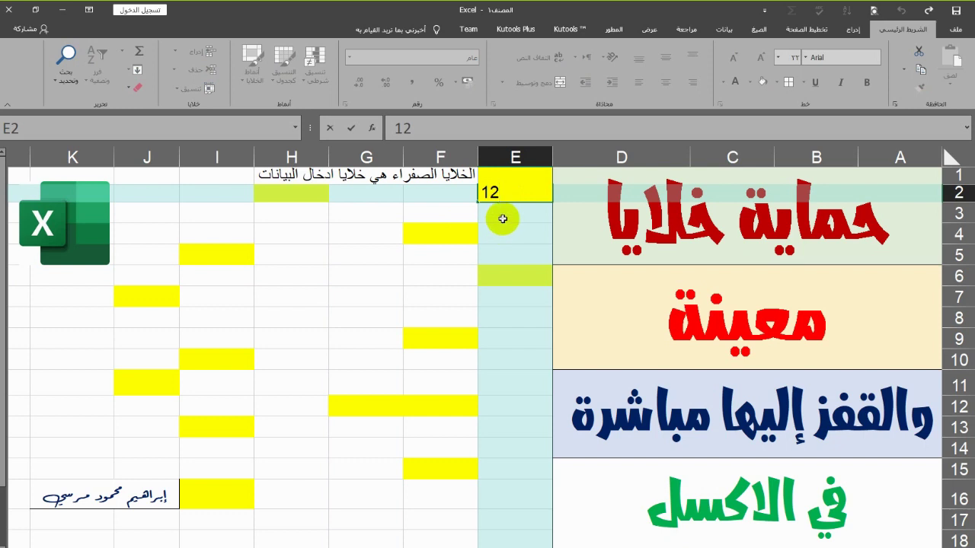
{"action": "key", "text": "Return"}
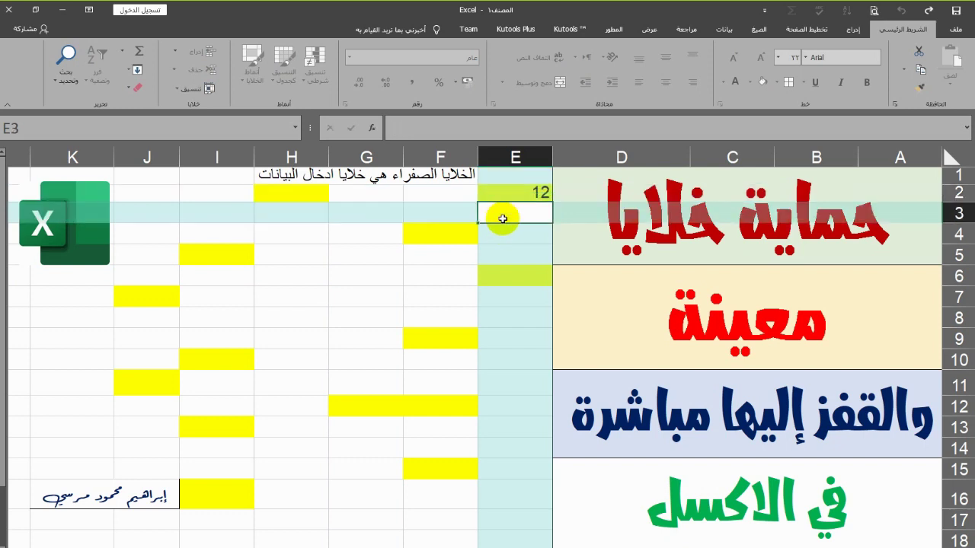
Try typing in locked cell G5, dismiss the protection warning and return to E2
{"action": "left_click", "coordinate": [364, 252]}
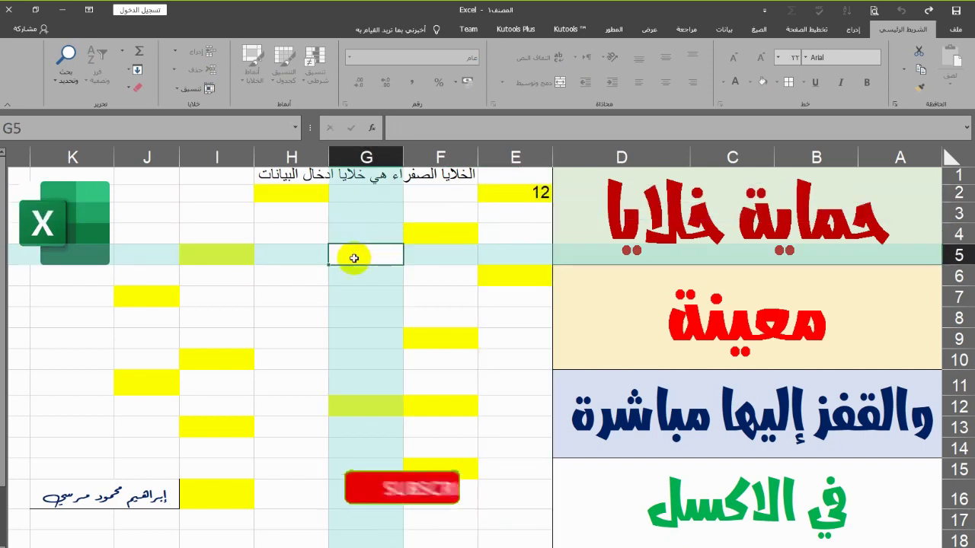
{"action": "key", "text": "1"}
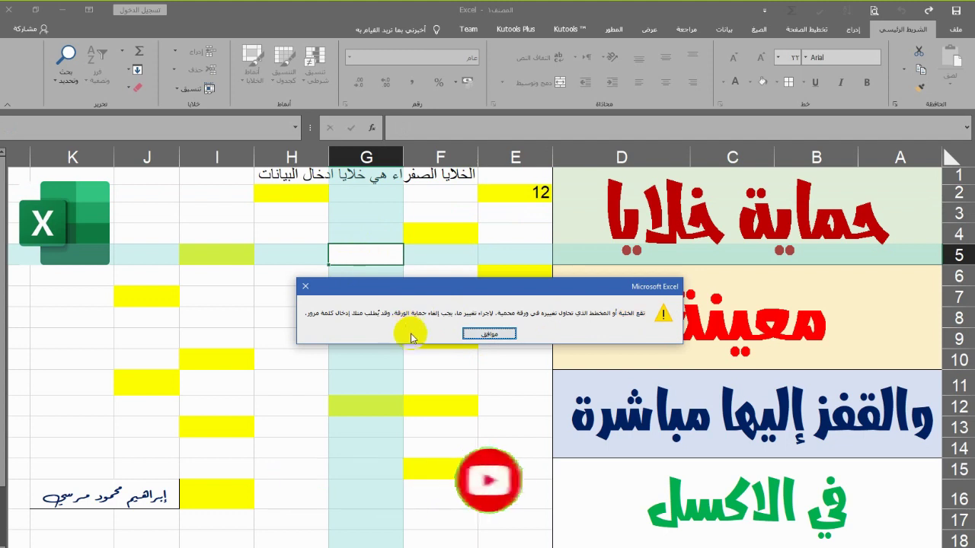
{"action": "left_click", "coordinate": [489, 333]}
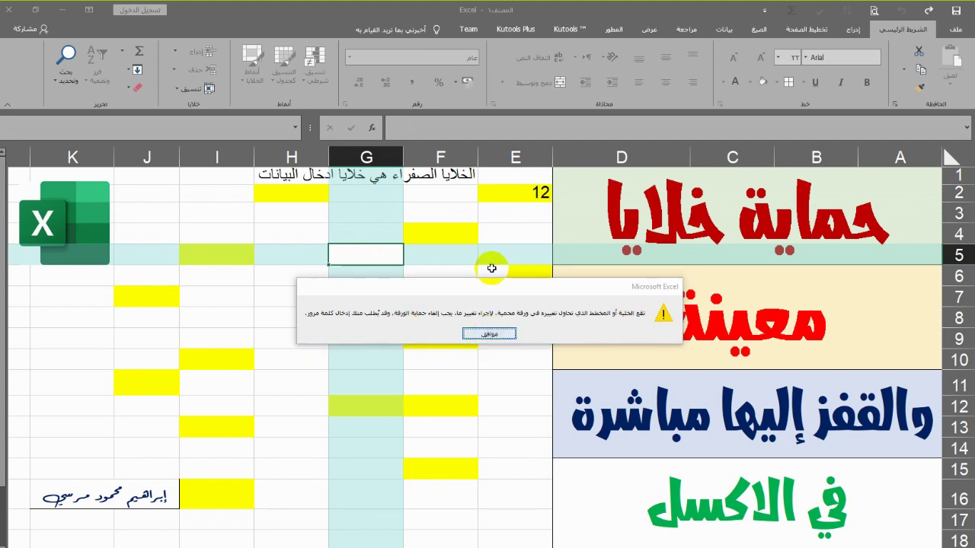
{"action": "left_click", "coordinate": [512, 195]}
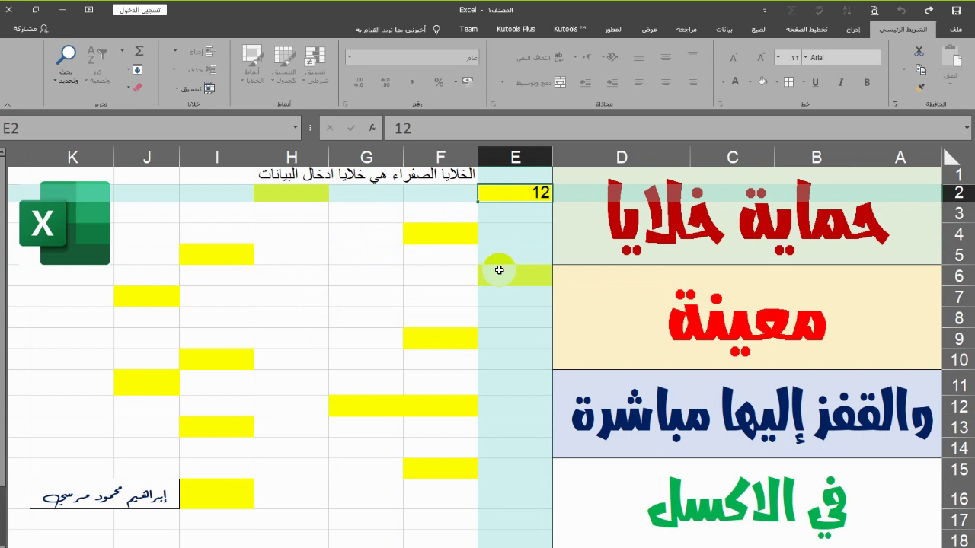
Tab from E2 through unlocked cells H2, F4, I5, F9, I10 and on to I16
{"action": "key", "text": "Tab"}
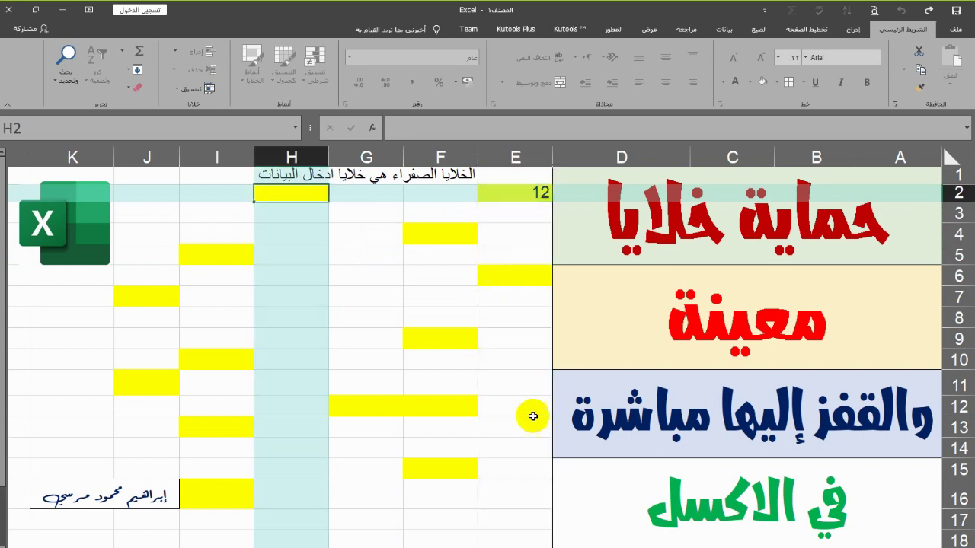
{"action": "key", "text": "Tab"}
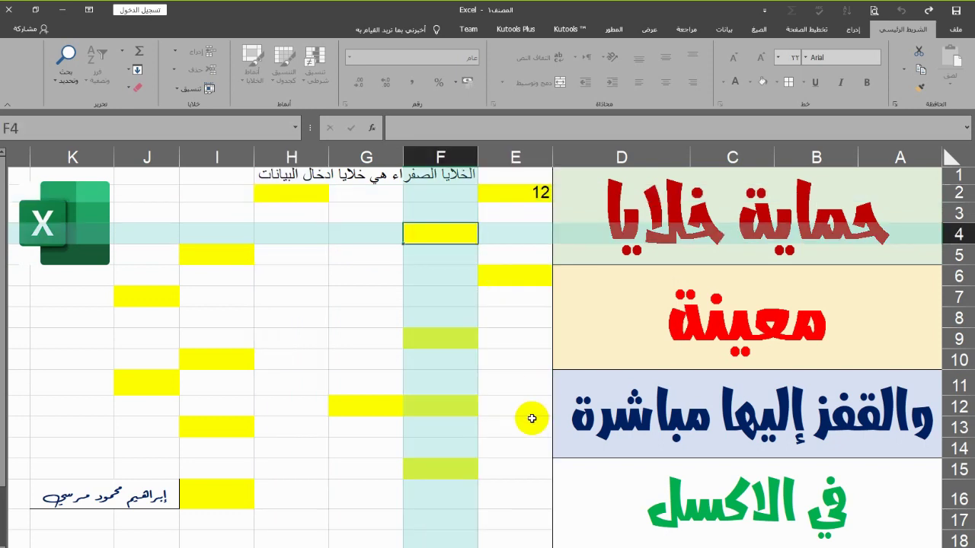
{"action": "key", "text": "Tab"}
{"action": "key", "text": "Tab"}
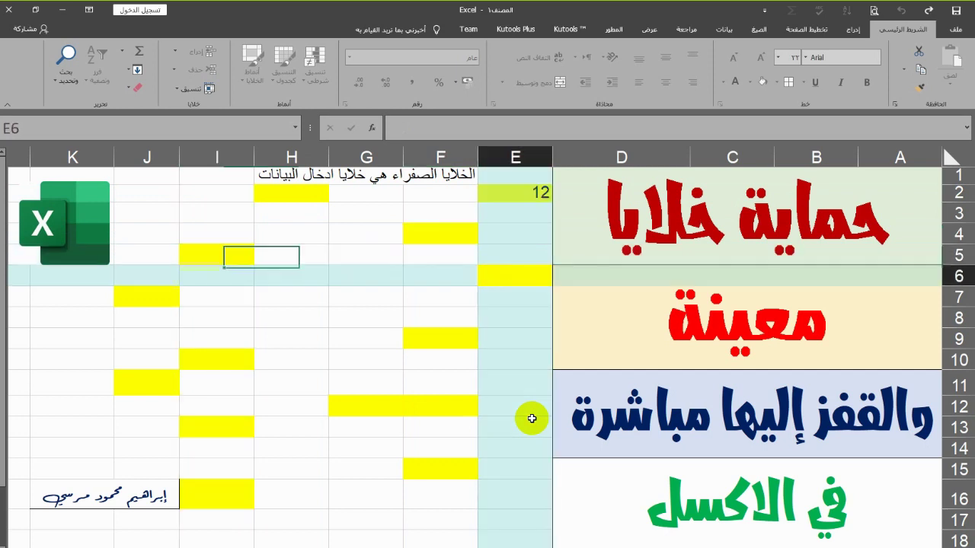
{"action": "key", "text": "Tab"}
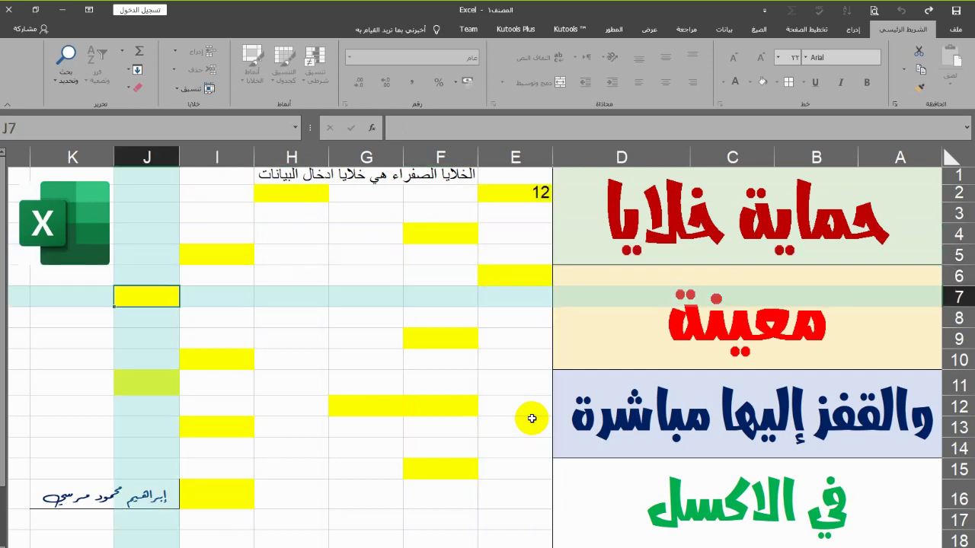
{"action": "key", "text": "Tab"}
{"action": "key", "text": "Tab"}
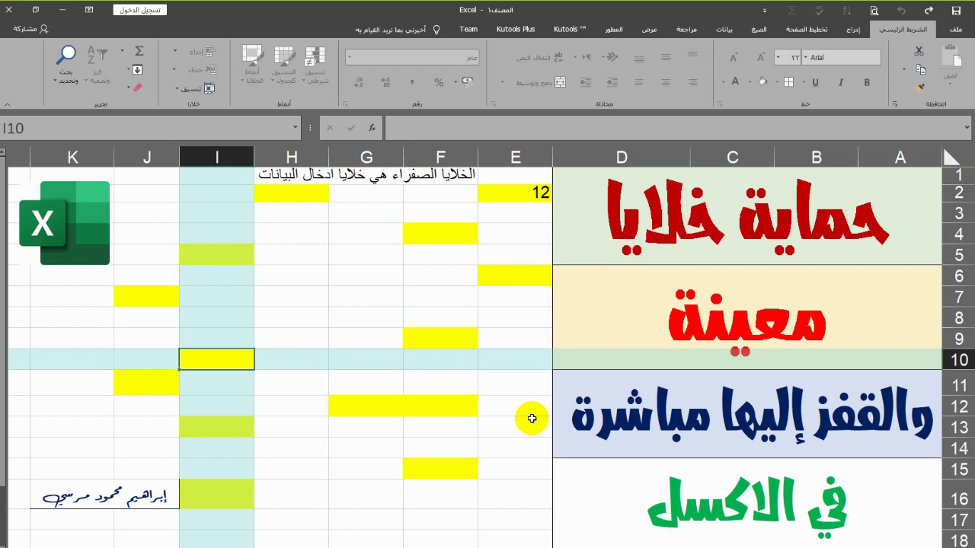
{"action": "key", "text": "Tab"}
{"action": "key", "text": "Tab"}
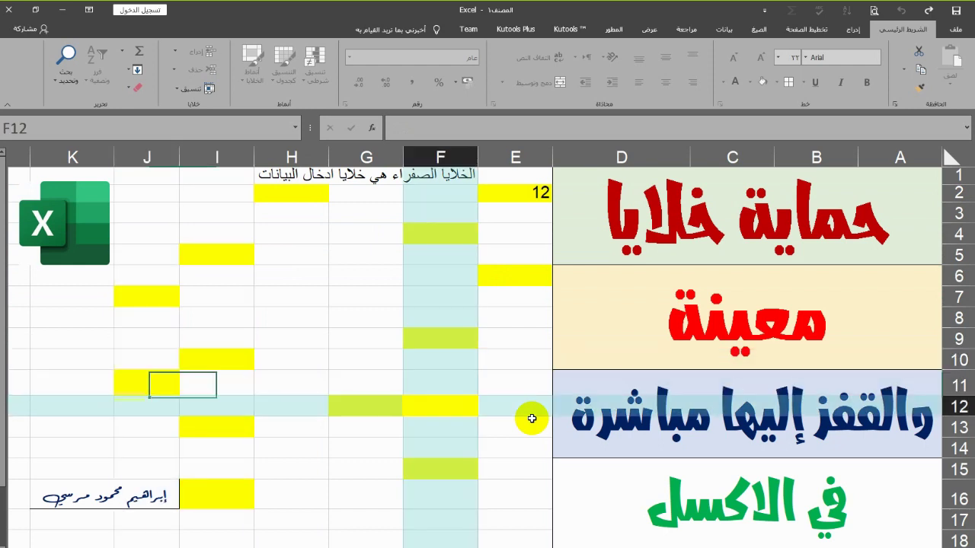
{"action": "key", "text": "Tab"}
{"action": "key", "text": "Tab"}
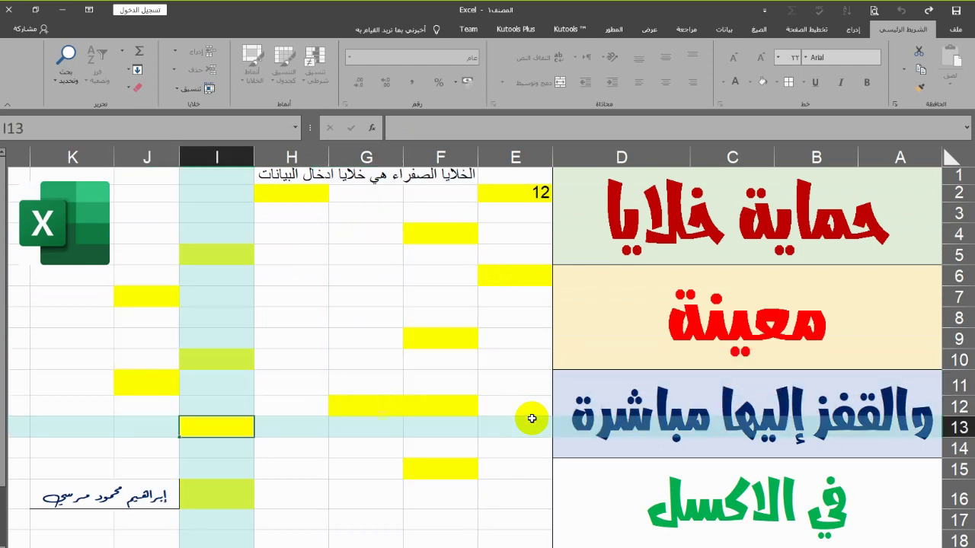
{"action": "key", "text": "Tab"}
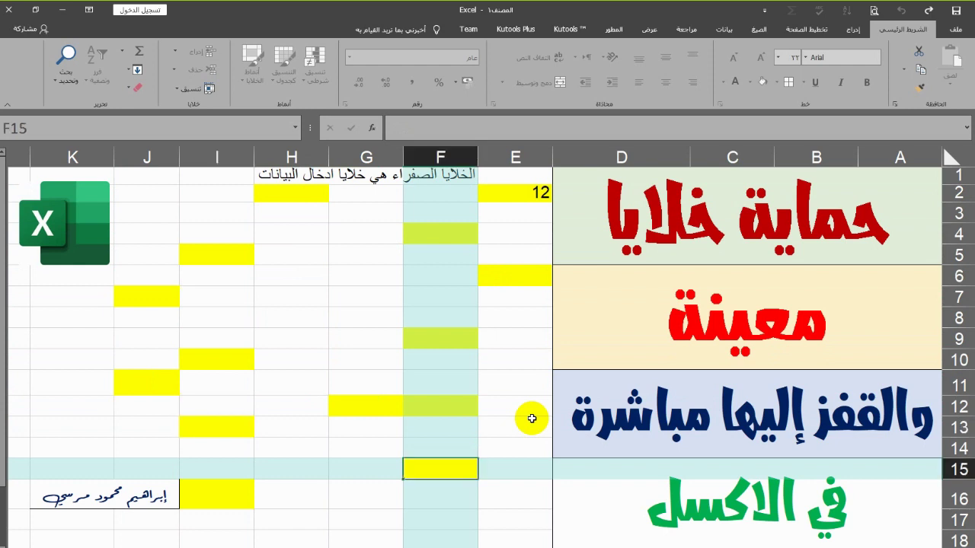
{"action": "key", "text": "Tab"}
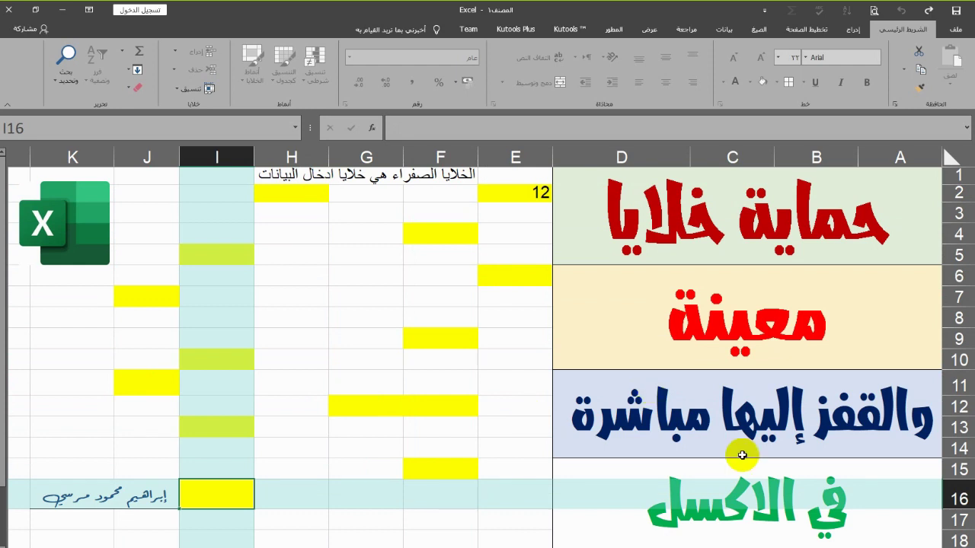
Choose Unprotect Sheet from the sheet tab's right-click menu
{"action": "right_click", "coordinate": [736, 547]}
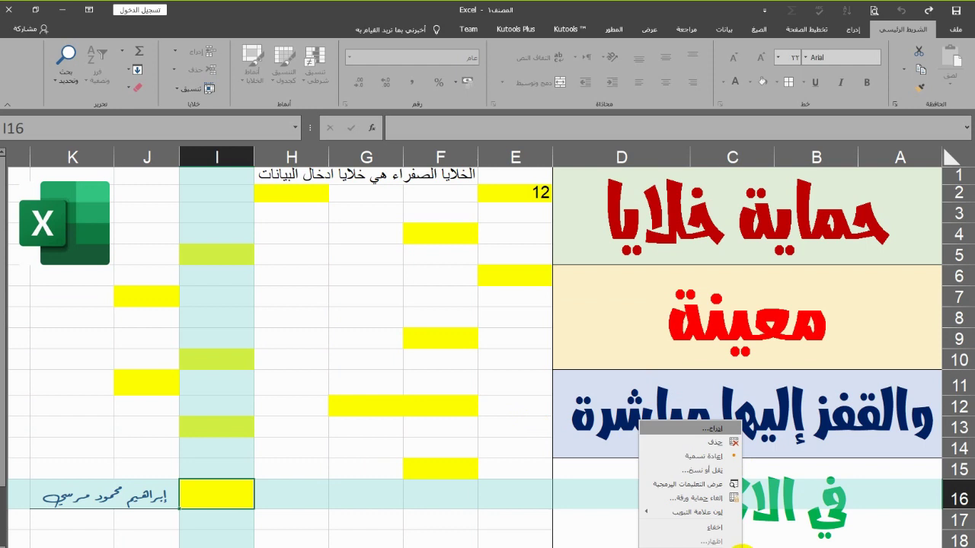
{"action": "left_click", "coordinate": [686, 500]}
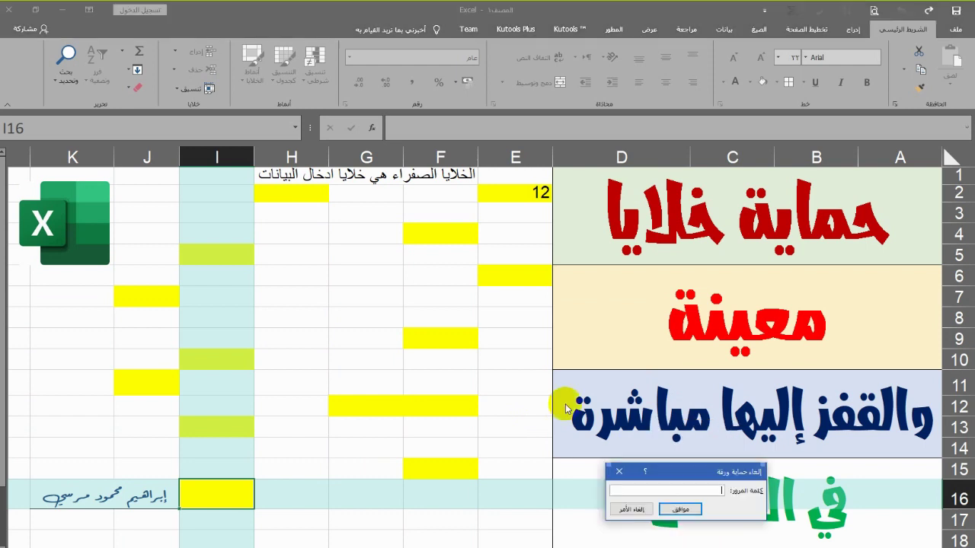